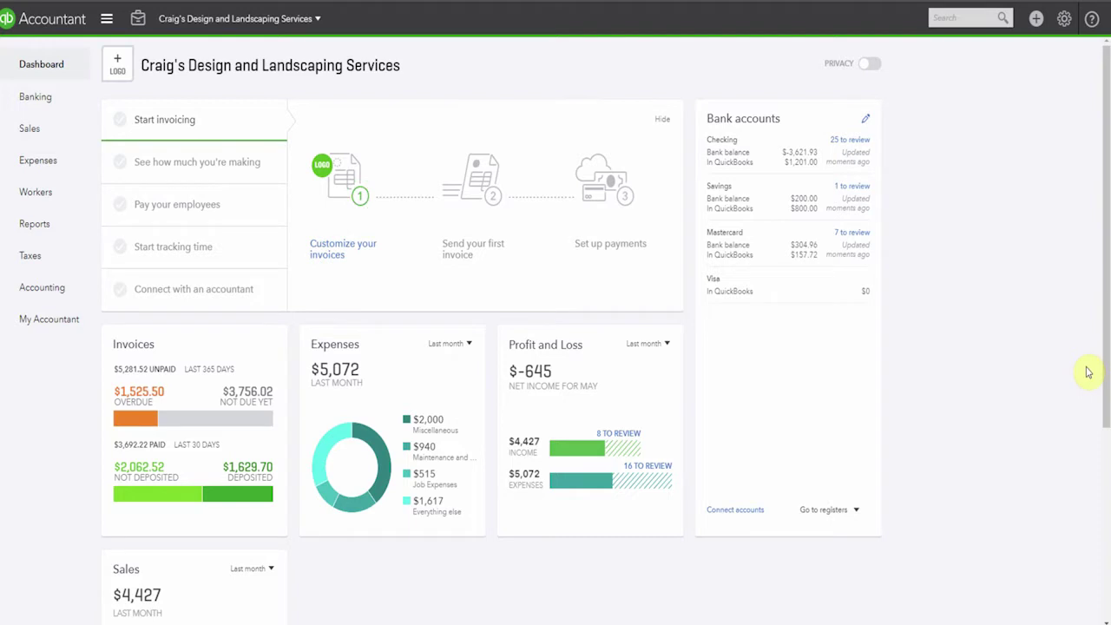
Step: Turn on progress invoicing in the company's sales settings, allowing multiple partial invoices from a single estimate, and save the settings
left_click(1064, 20)
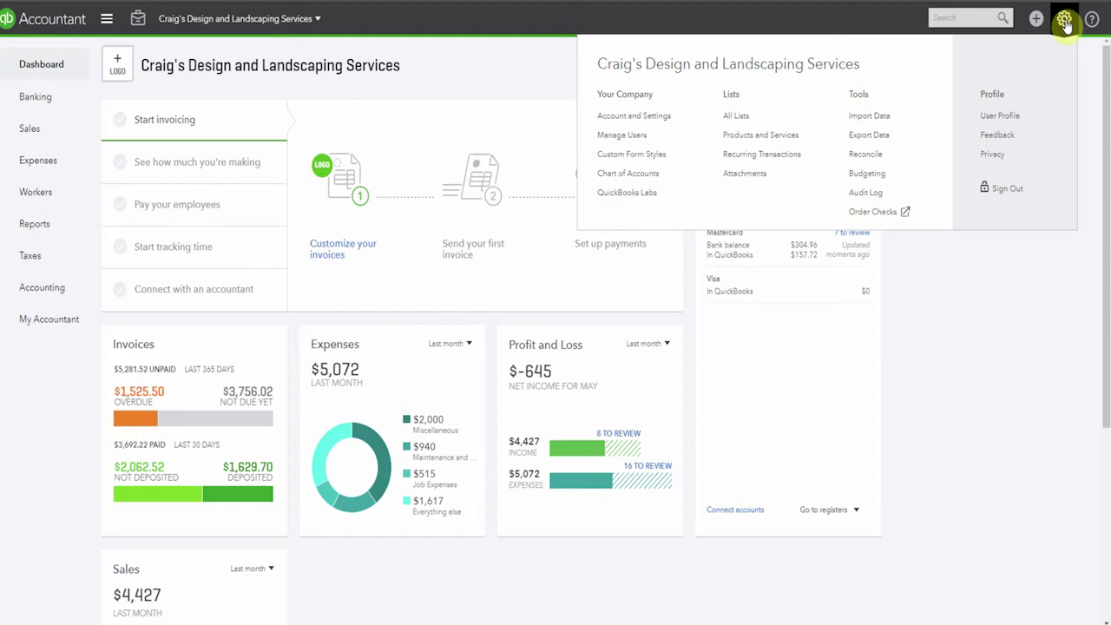
left_click(634, 117)
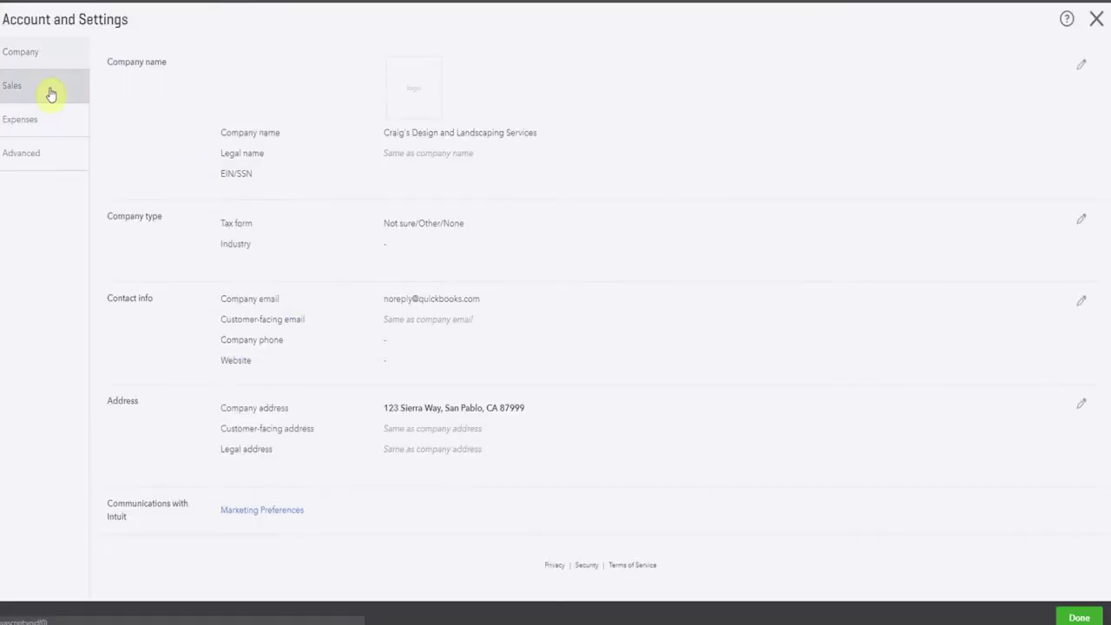
left_click(50, 94)
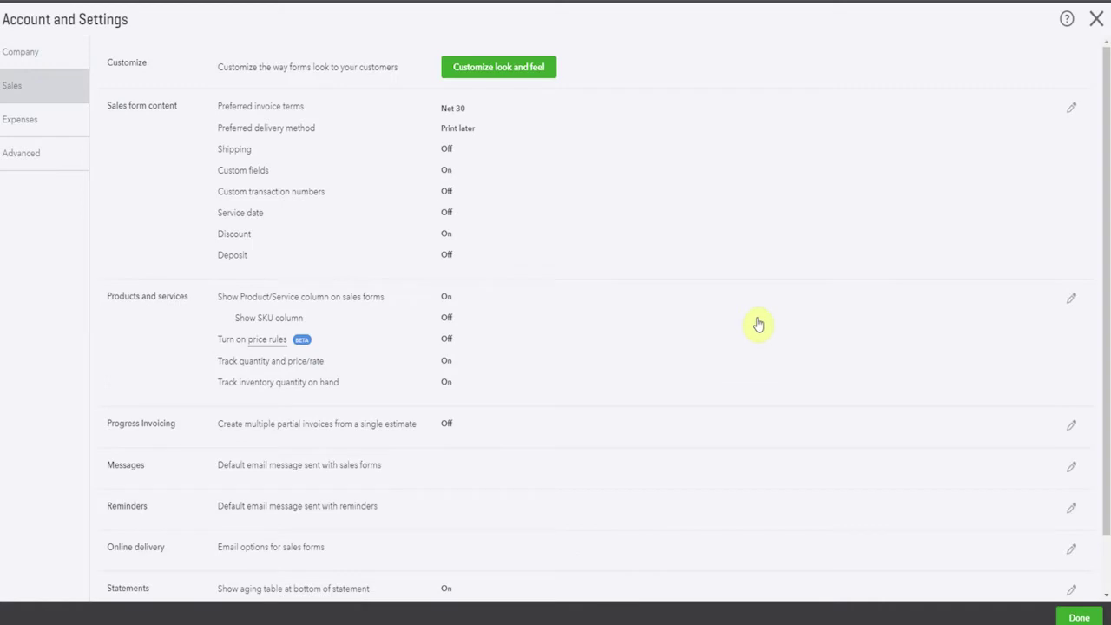
left_click(1072, 429)
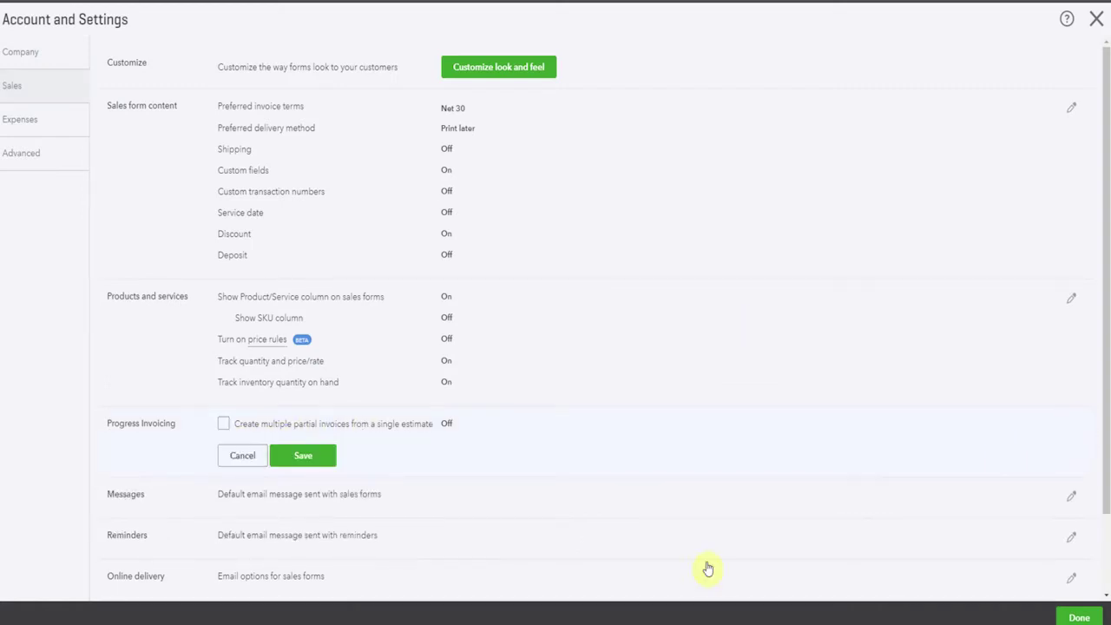
left_click(224, 426)
left_click(291, 463)
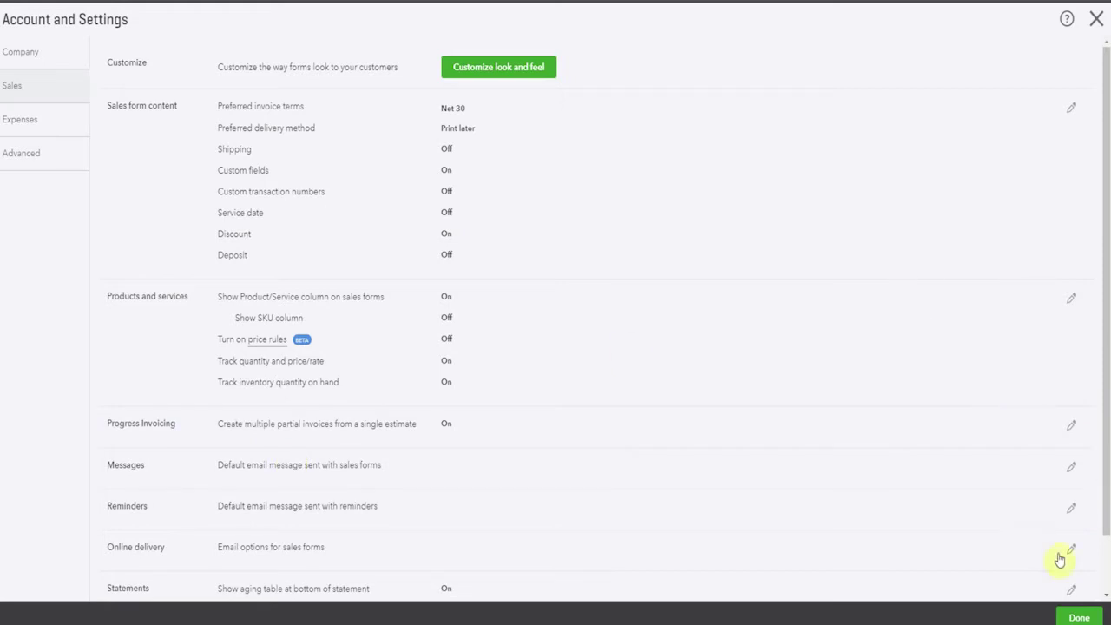
left_click(1077, 617)
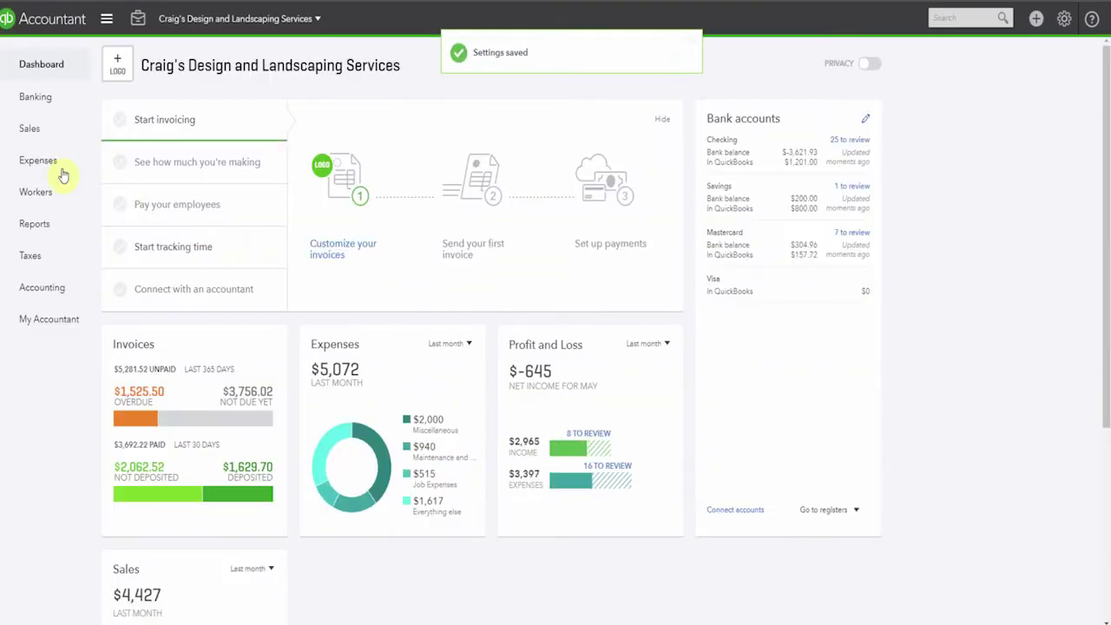
Step: Start a new estimate from the sales transactions and choose the customer listed directly after Dukes Basketball Camp
left_click(56, 132)
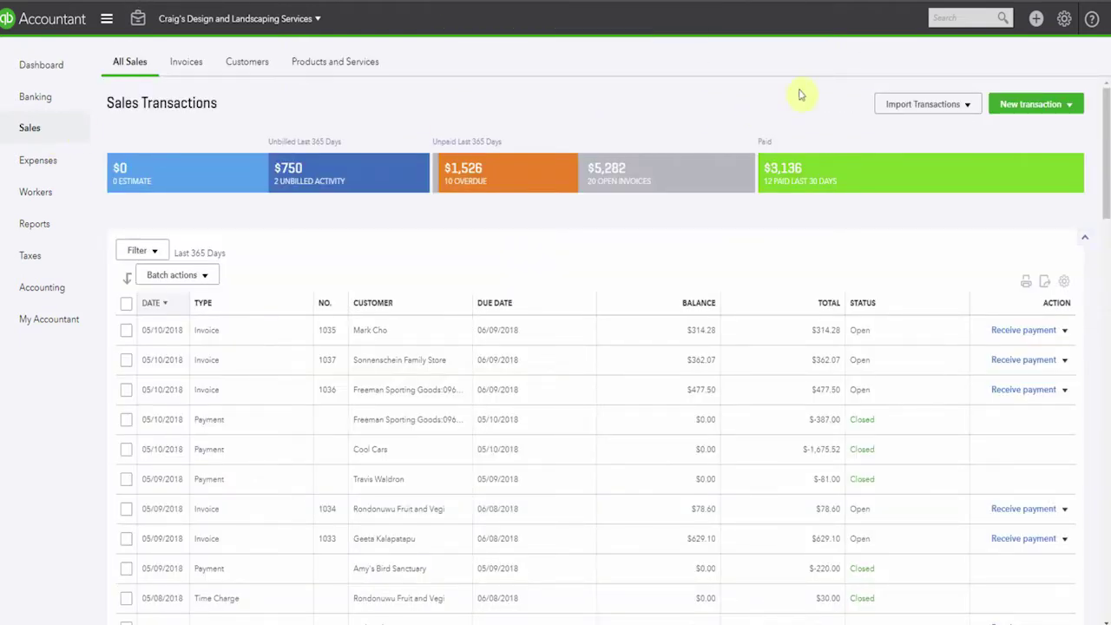
left_click(1076, 110)
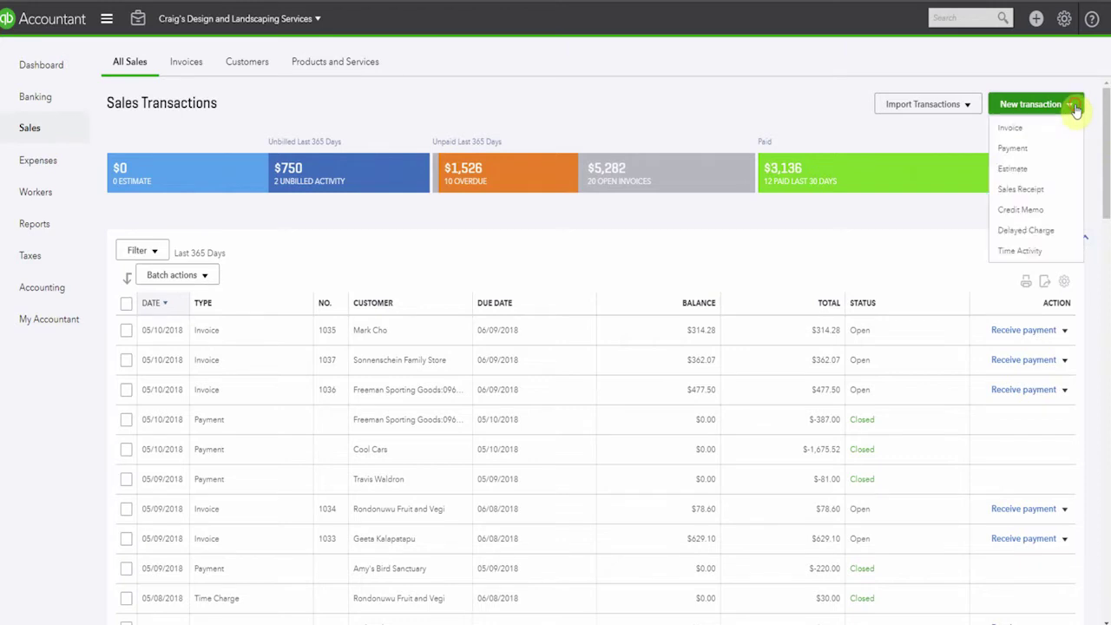
left_click(1037, 170)
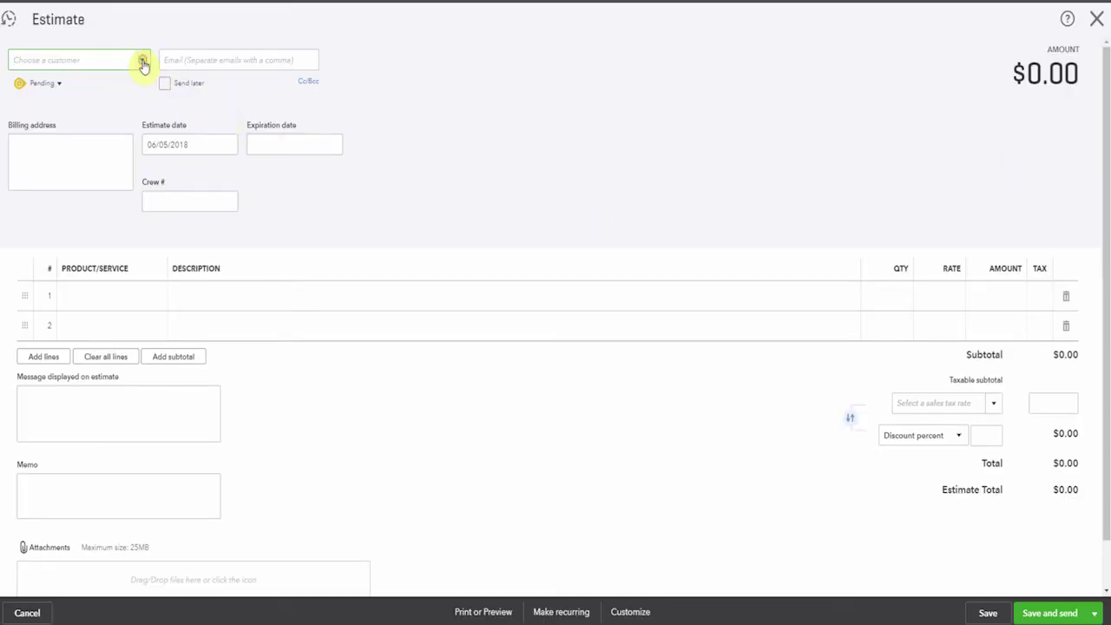
left_click(143, 65)
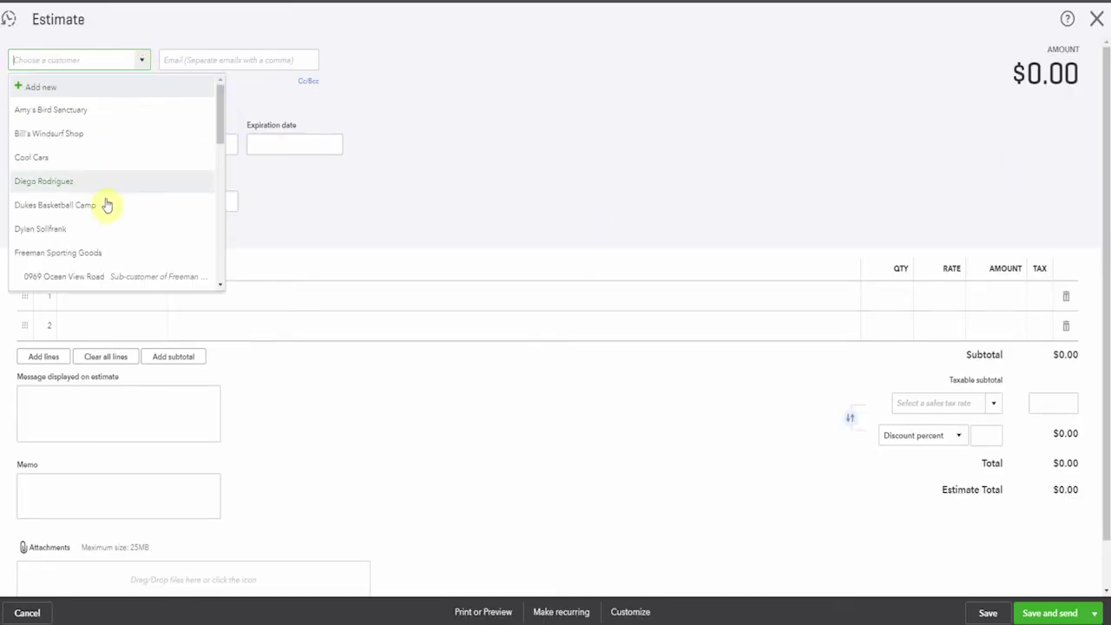
left_click(87, 232)
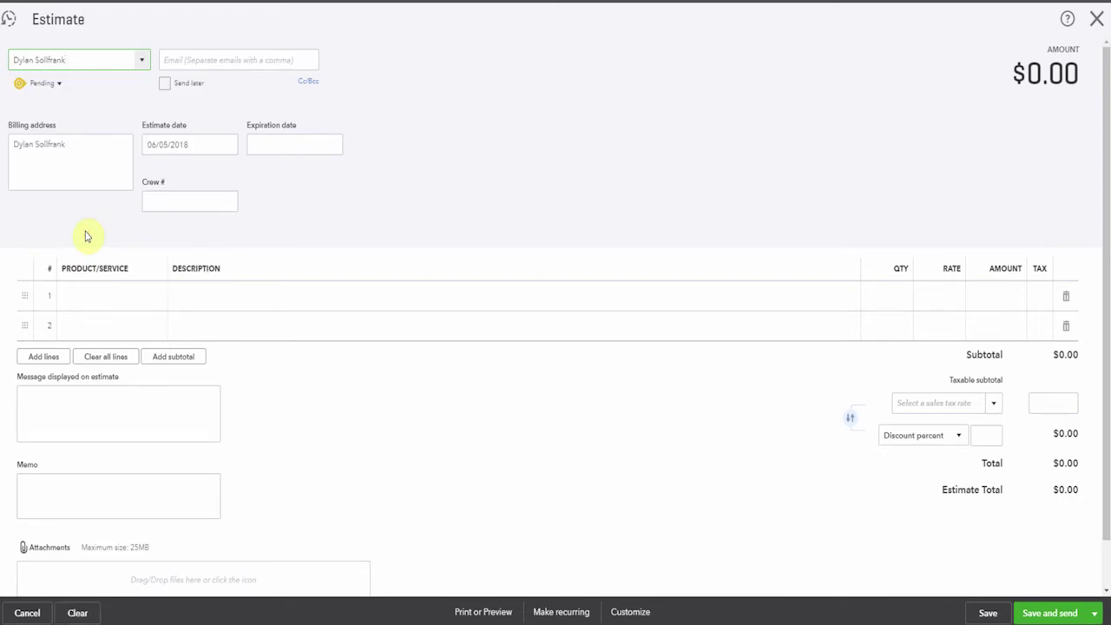
Step: Add the Landscaping Installation service as the estimate's first line item with a quantity of 250
left_click(130, 290)
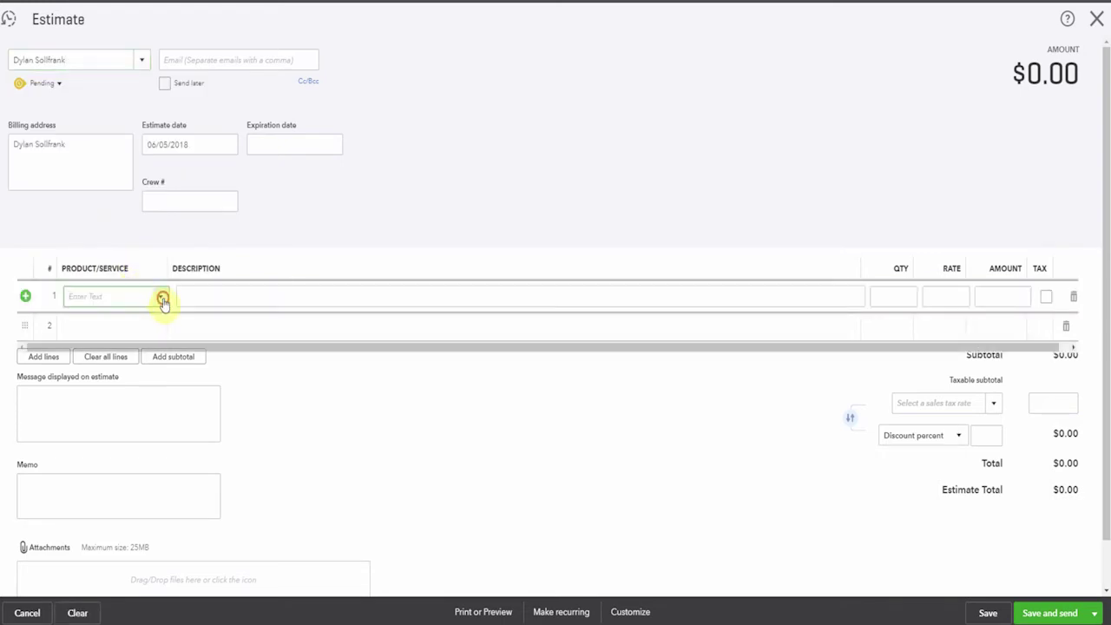
left_click(161, 297)
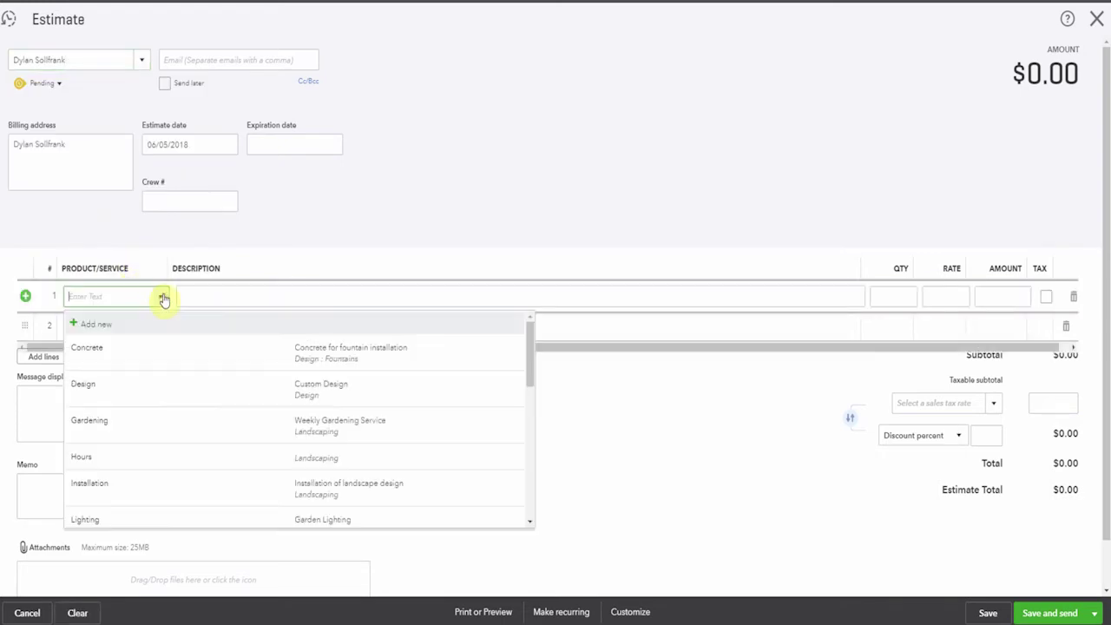
left_click(160, 426)
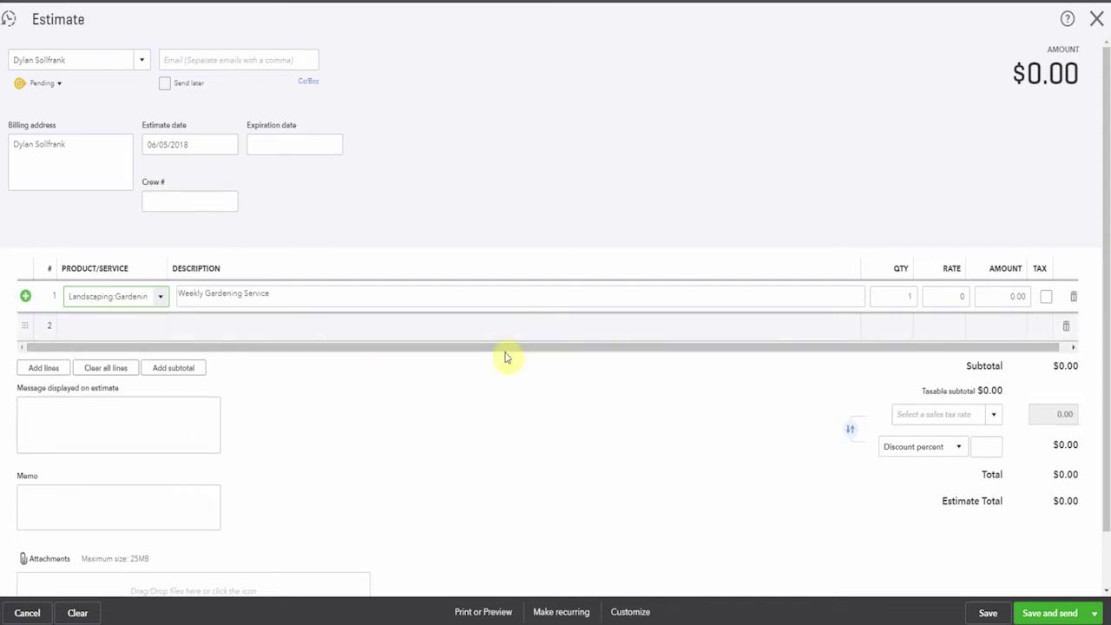
left_click(160, 296)
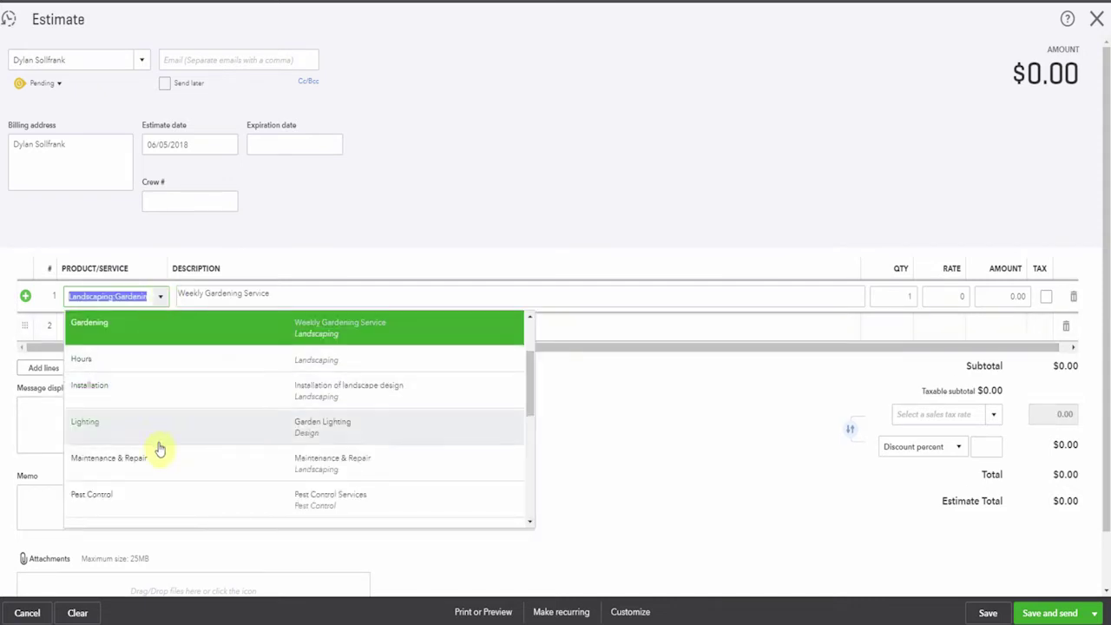
left_click(173, 392)
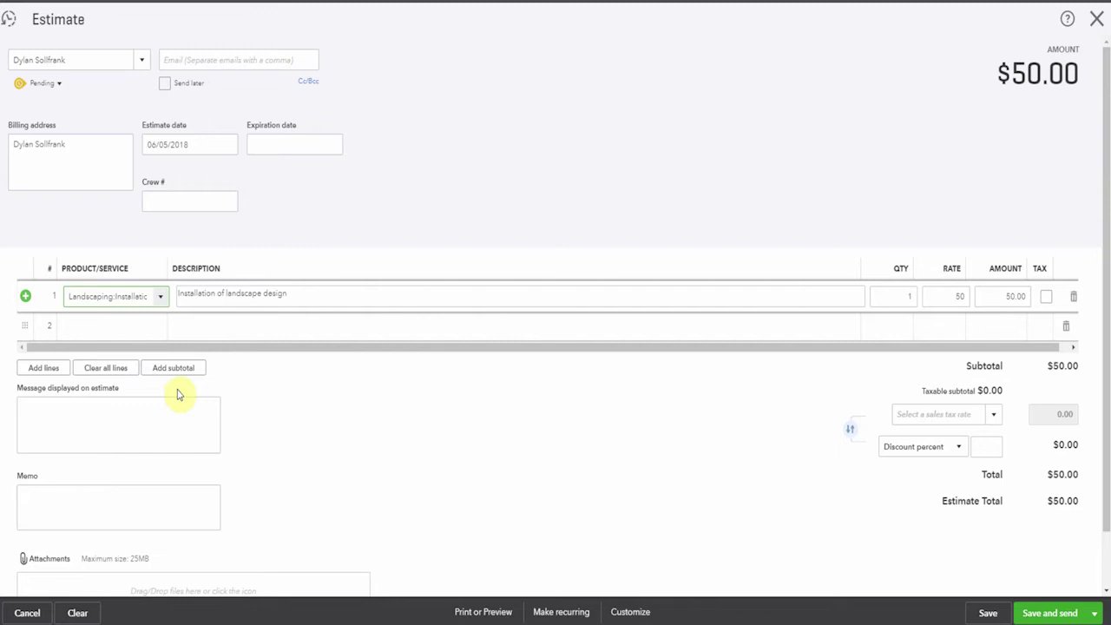
left_click(888, 298)
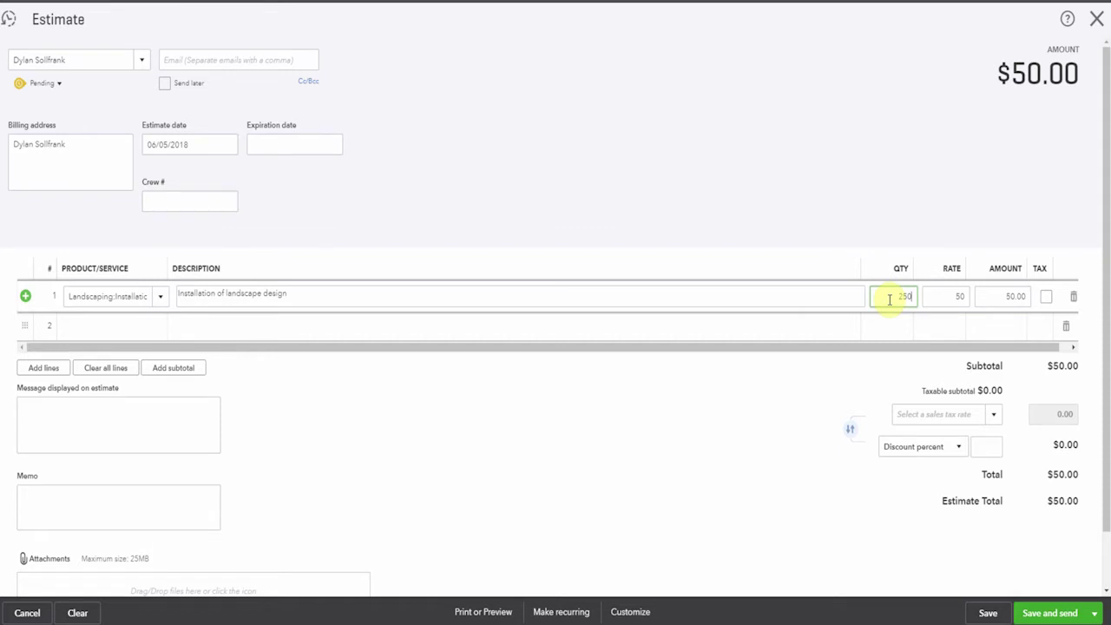
type("250")
key("Tab")
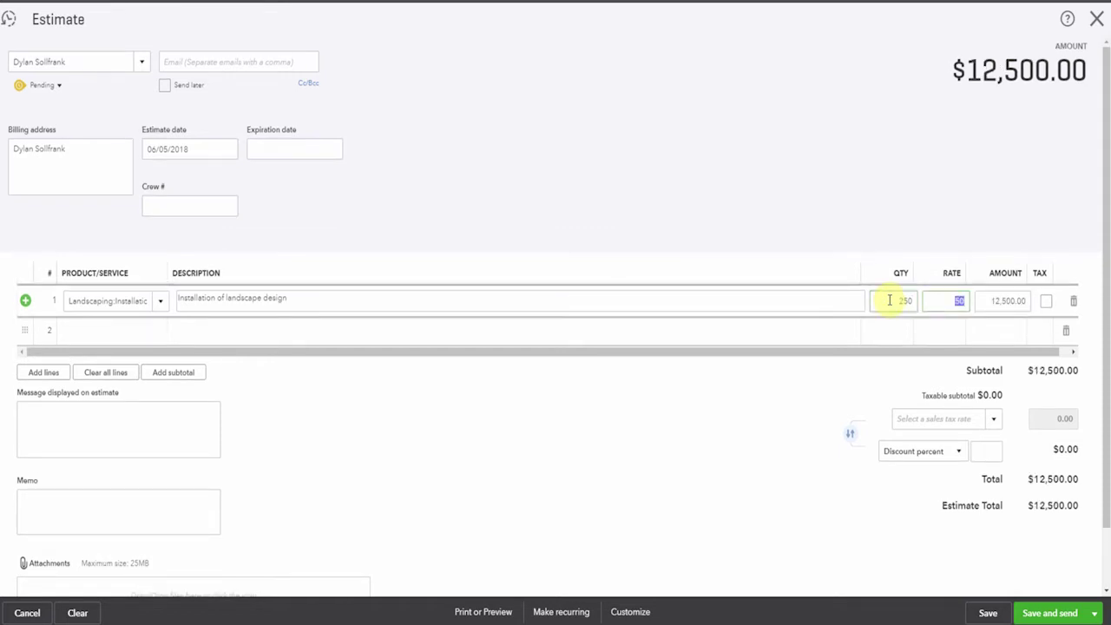
Step: Add the Design Lighting product as the estimate's second line item with a rate of 2500
left_click(142, 337)
left_click(159, 332)
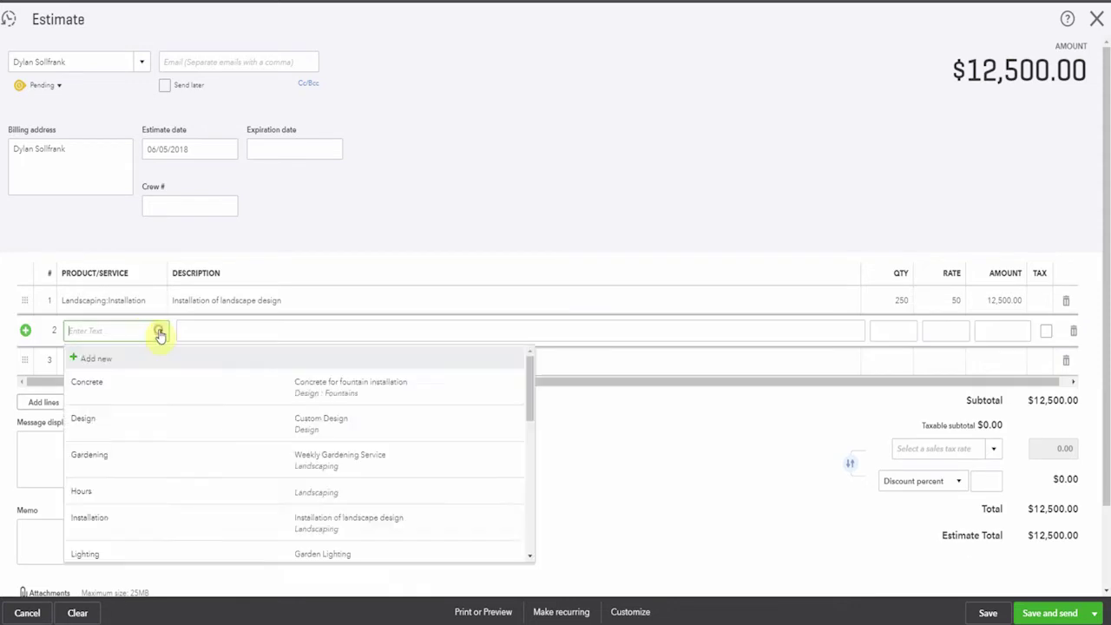
scroll(166, 439, "down", 3)
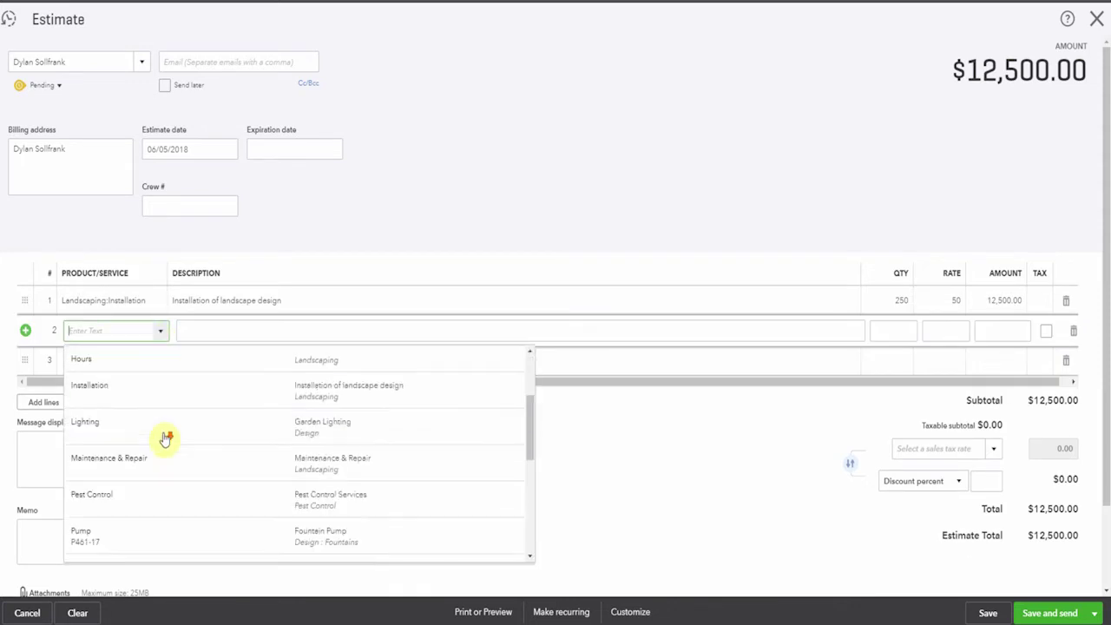
left_click(166, 436)
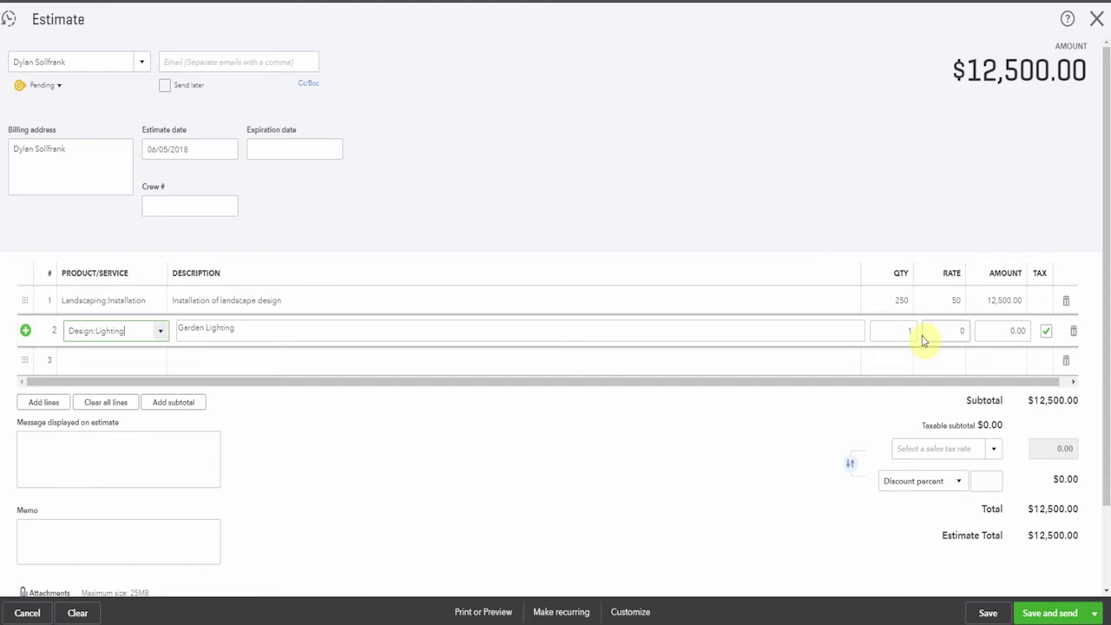
left_click(952, 330)
double_click(962, 329)
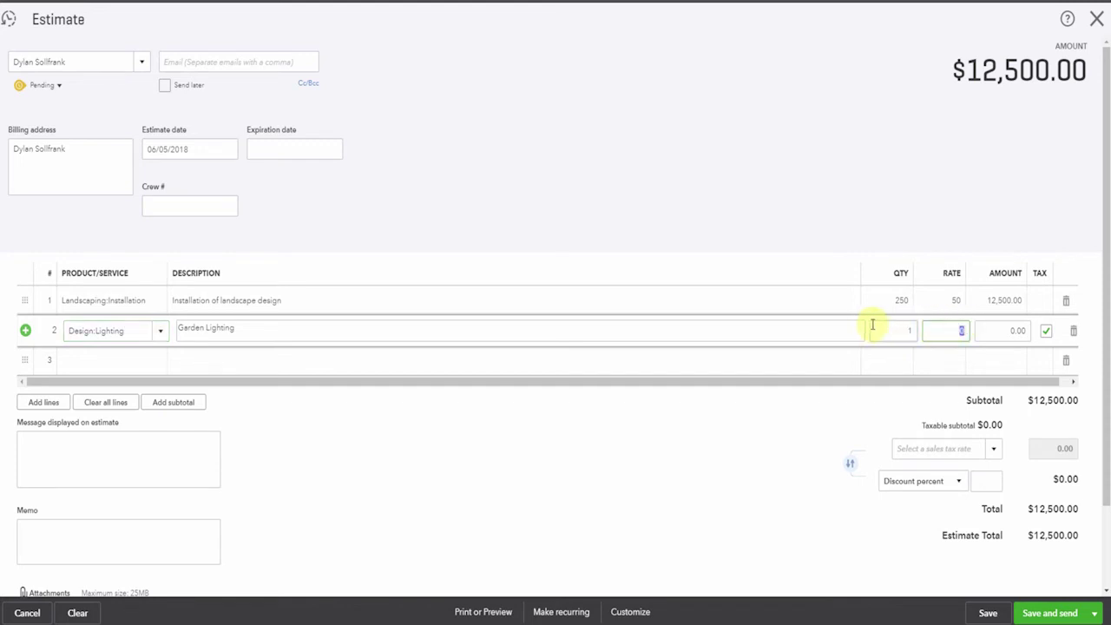
type("2500")
key("Tab")
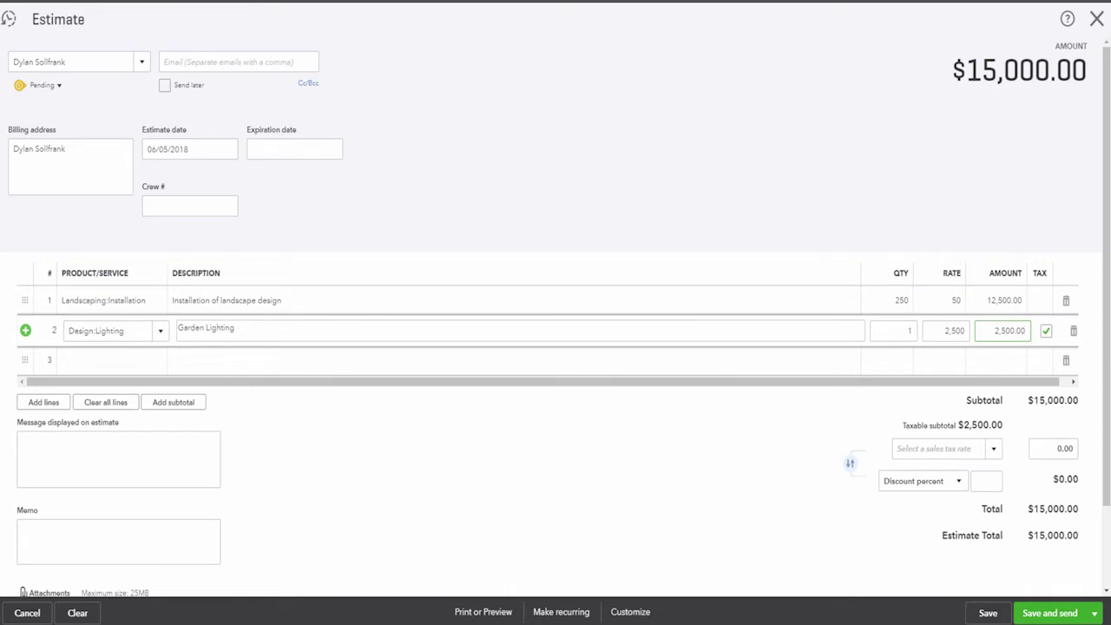
Step: Save the estimate without sending it and close it, returning to the sales transactions list
left_click(1063, 615)
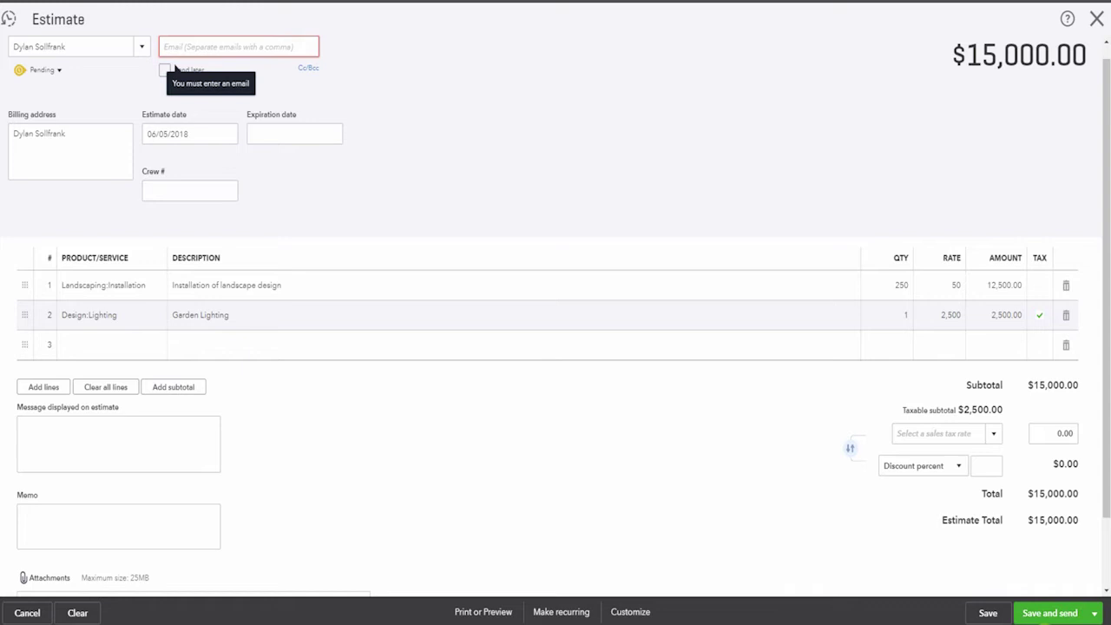
left_click(1093, 612)
left_click(1031, 590)
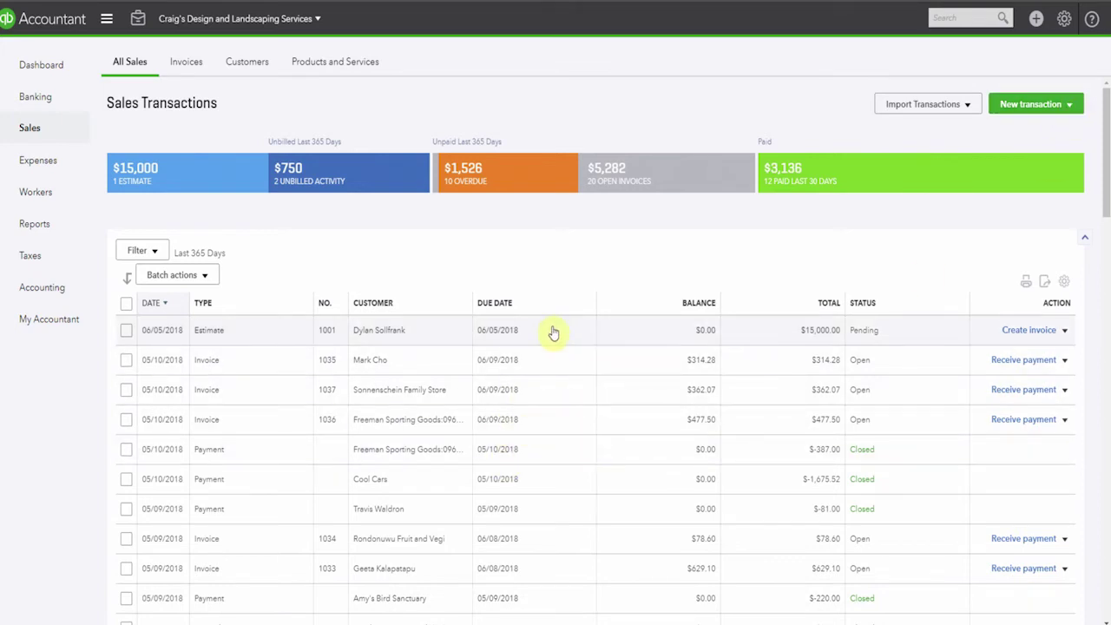
Step: Create an invoice from the pending estimate dated 06/05/2018, using a custom amount for each line
left_click(1066, 330)
left_click(1037, 334)
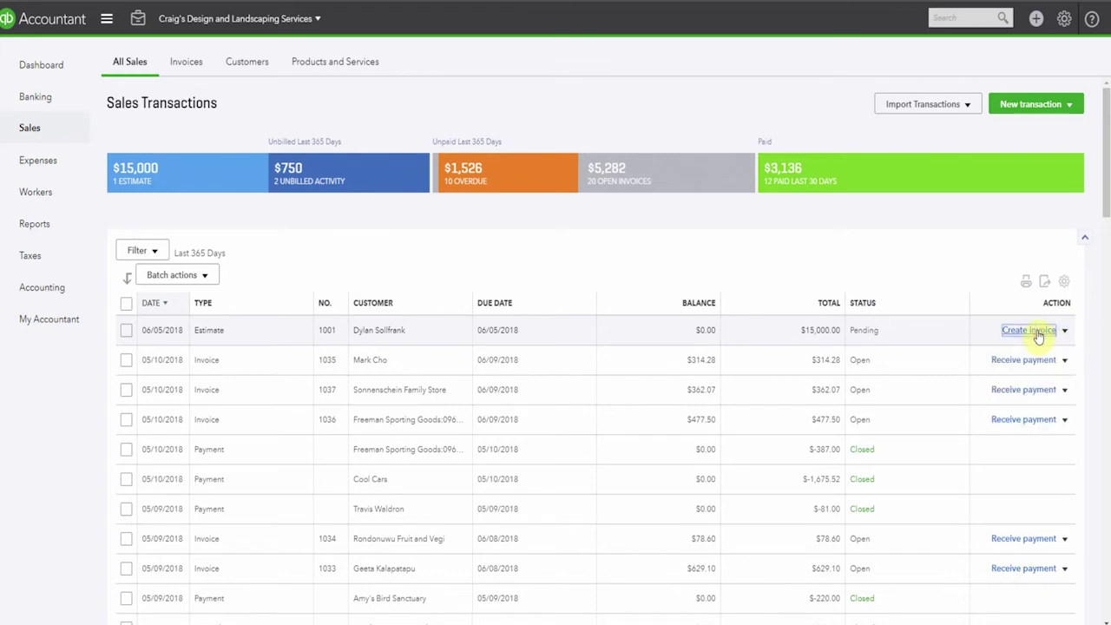
left_click(1038, 335)
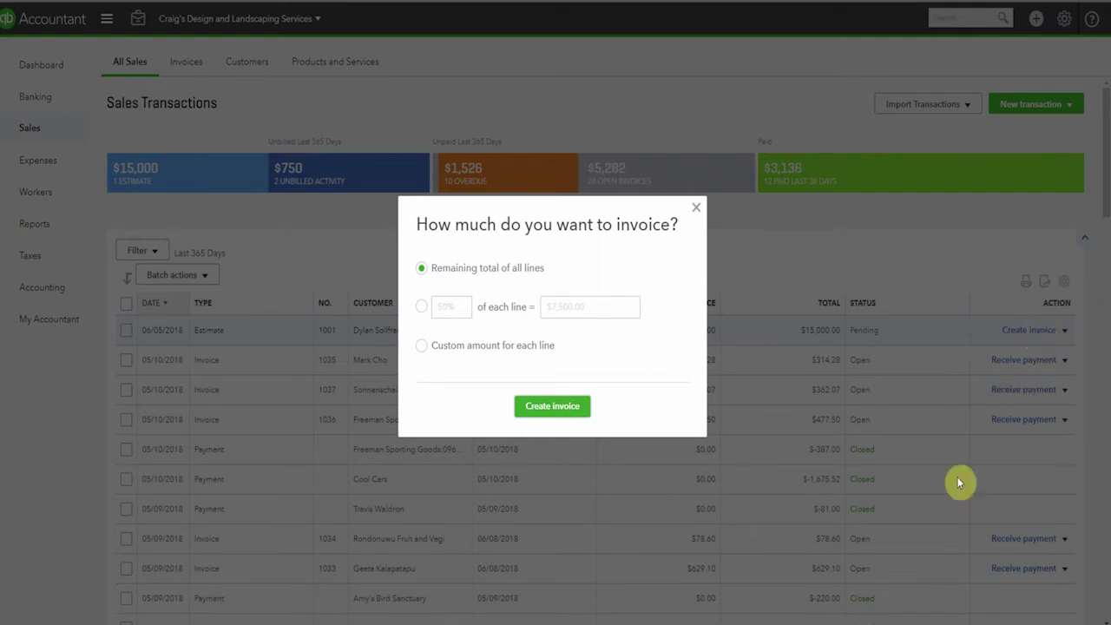
left_click(420, 347)
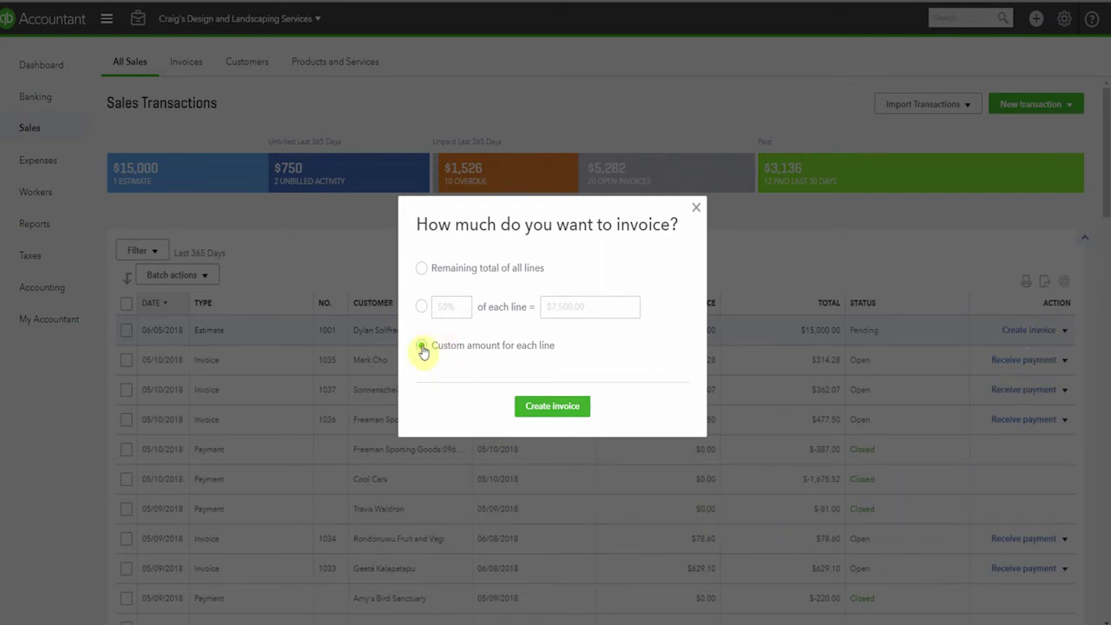
left_click(543, 413)
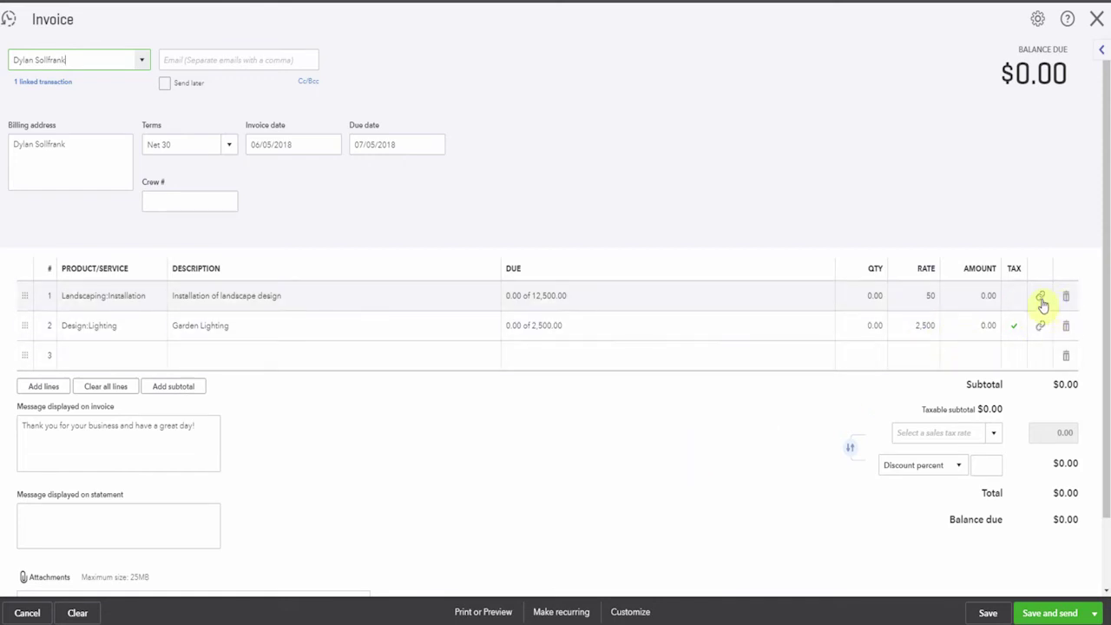
Step: Set the amount due on the invoice's landscape installation line to 50 percent of the estimated amount
left_click(855, 298)
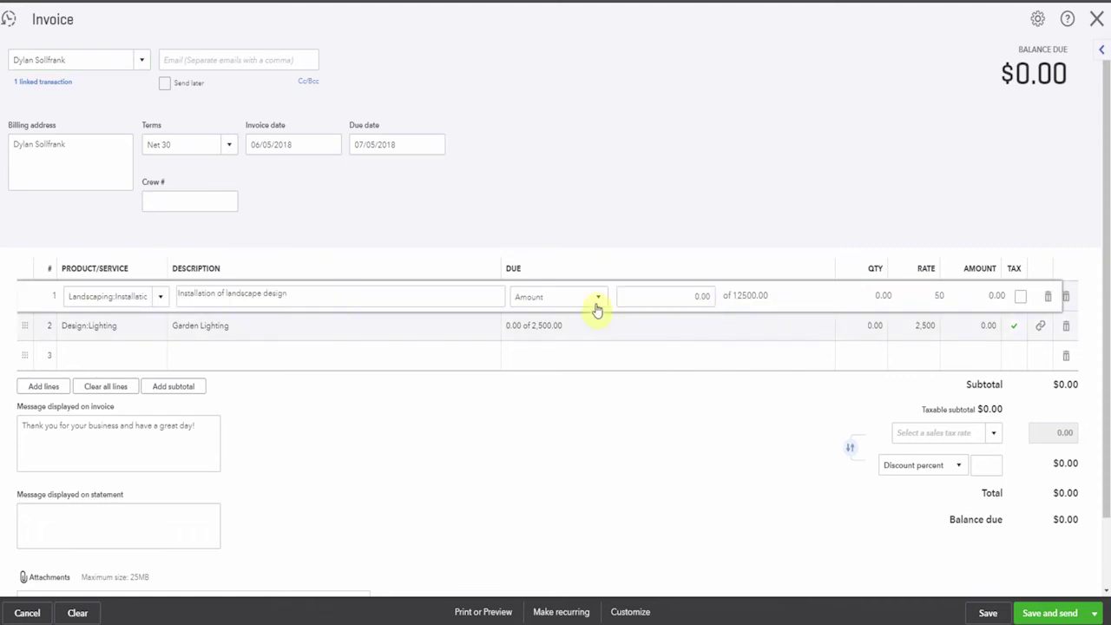
left_click(596, 299)
left_click(588, 330)
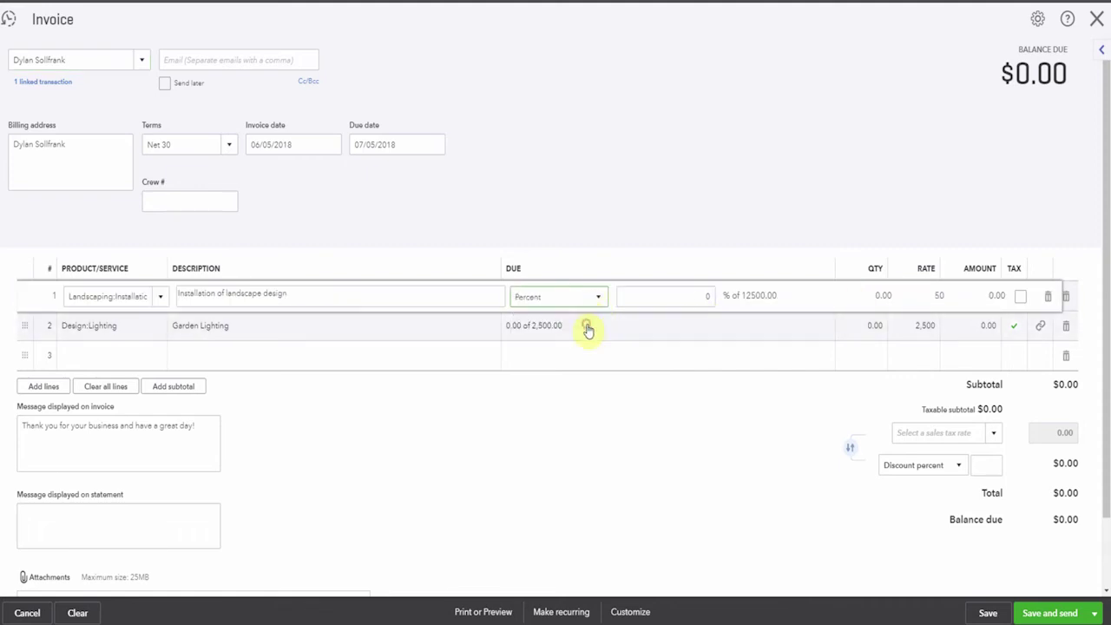
left_click(704, 297)
type("50")
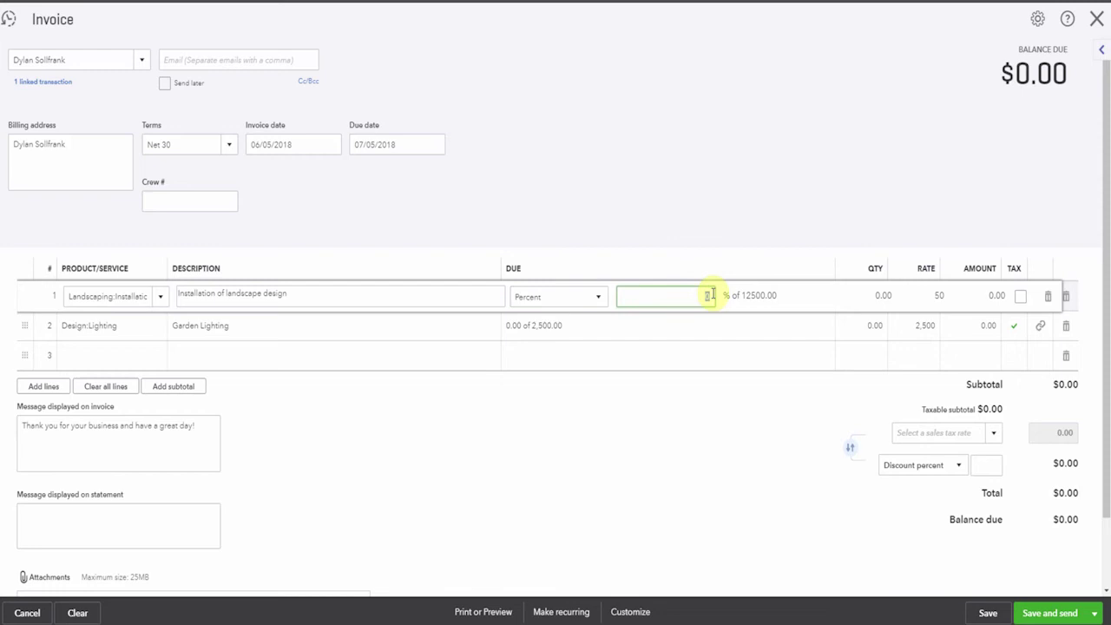
Step: Set the amount due on the invoice's Garden Lighting line to 2500
left_click(571, 337)
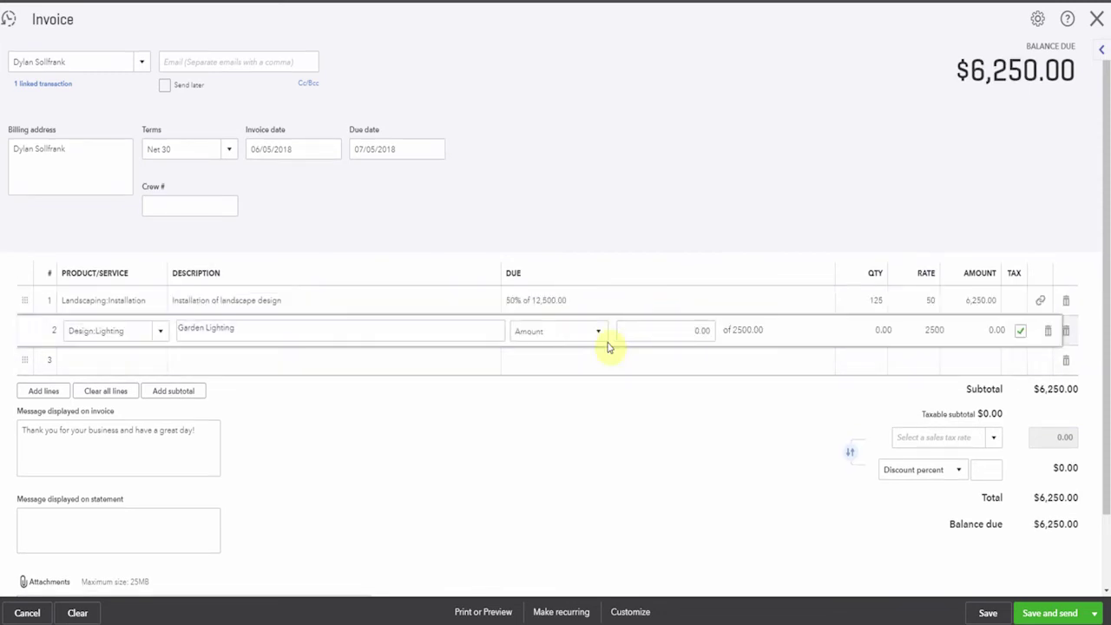
left_click(703, 332)
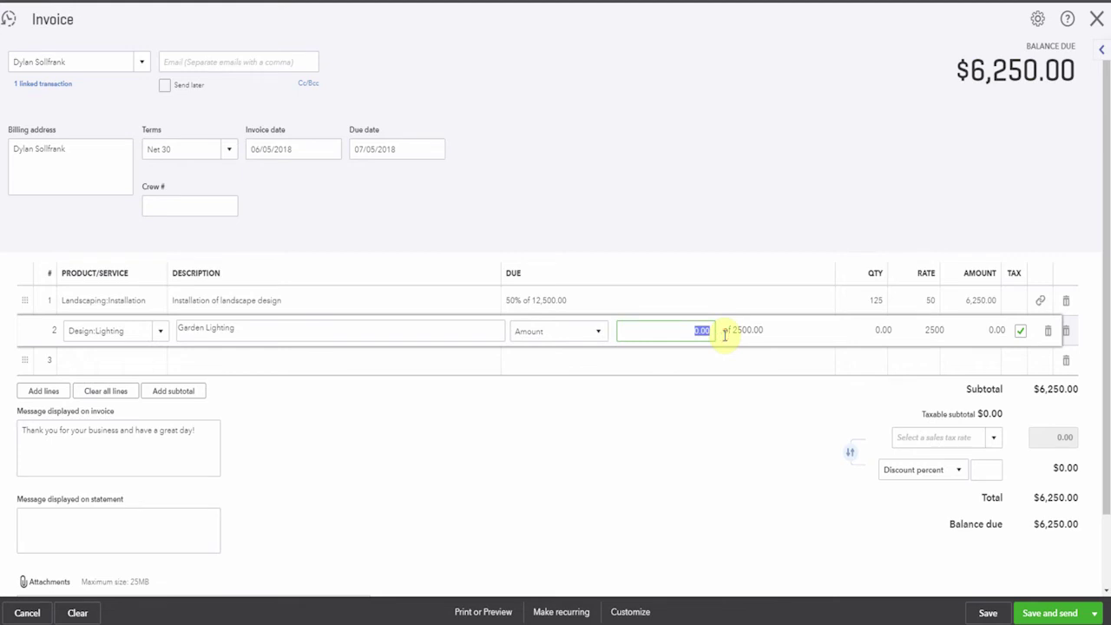
type("2500")
key("Tab")
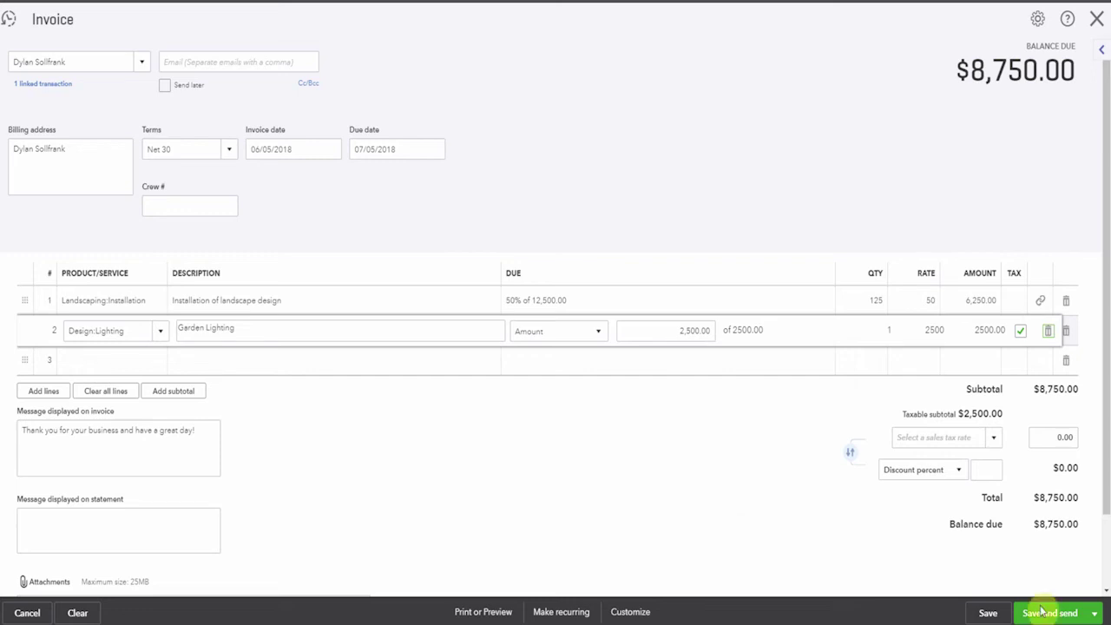
Step: Save the progress invoice without sending it and close it, returning to the sales transactions list
left_click(1094, 612)
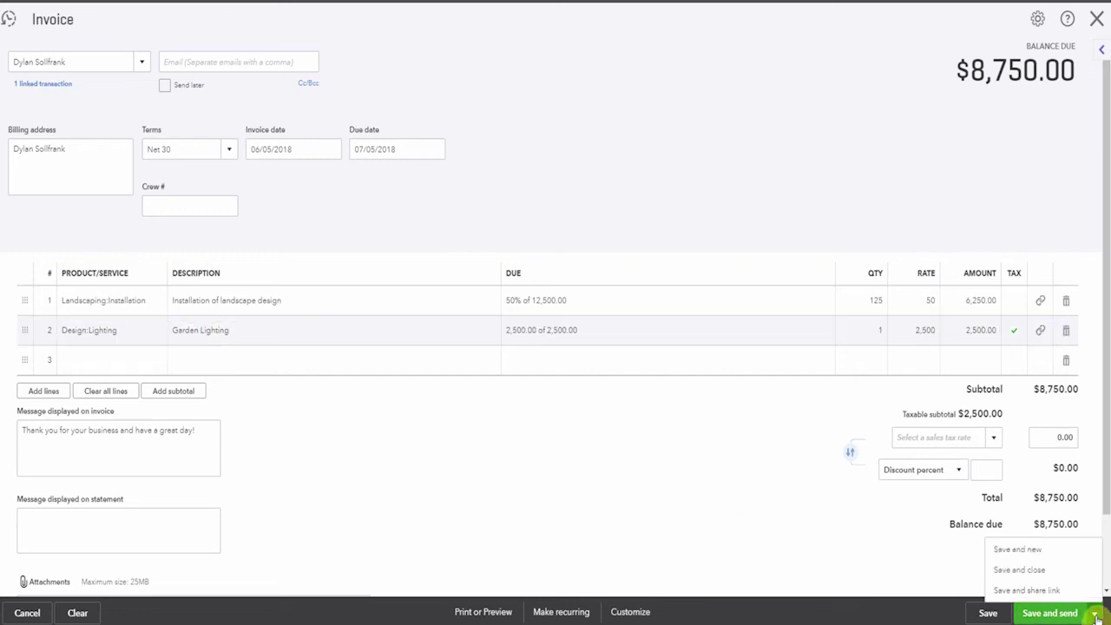
left_click(1038, 570)
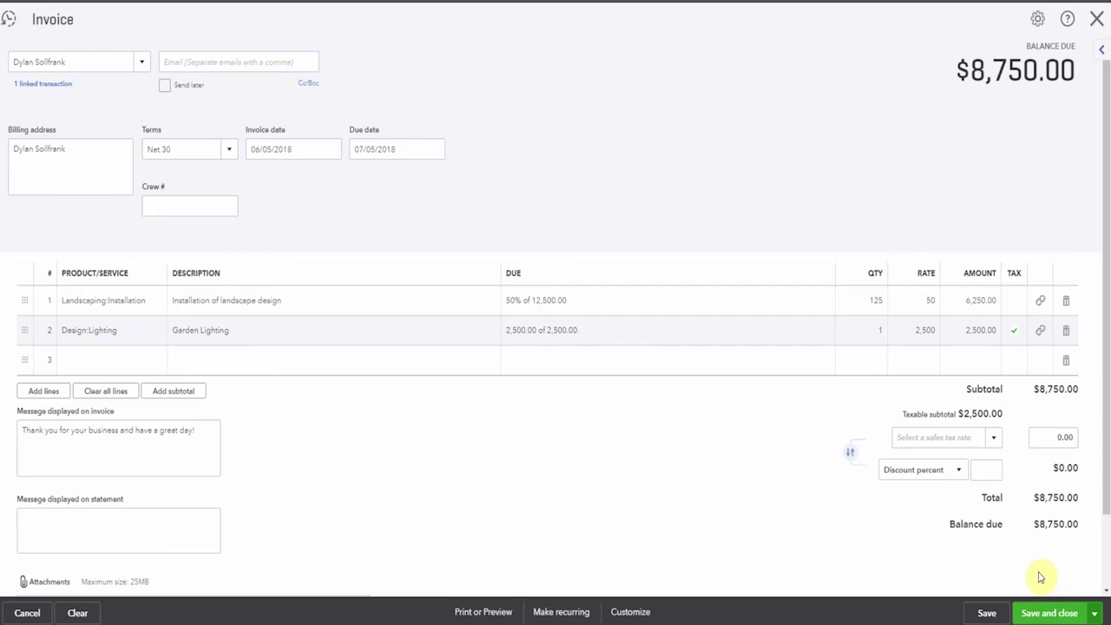
left_click(1048, 612)
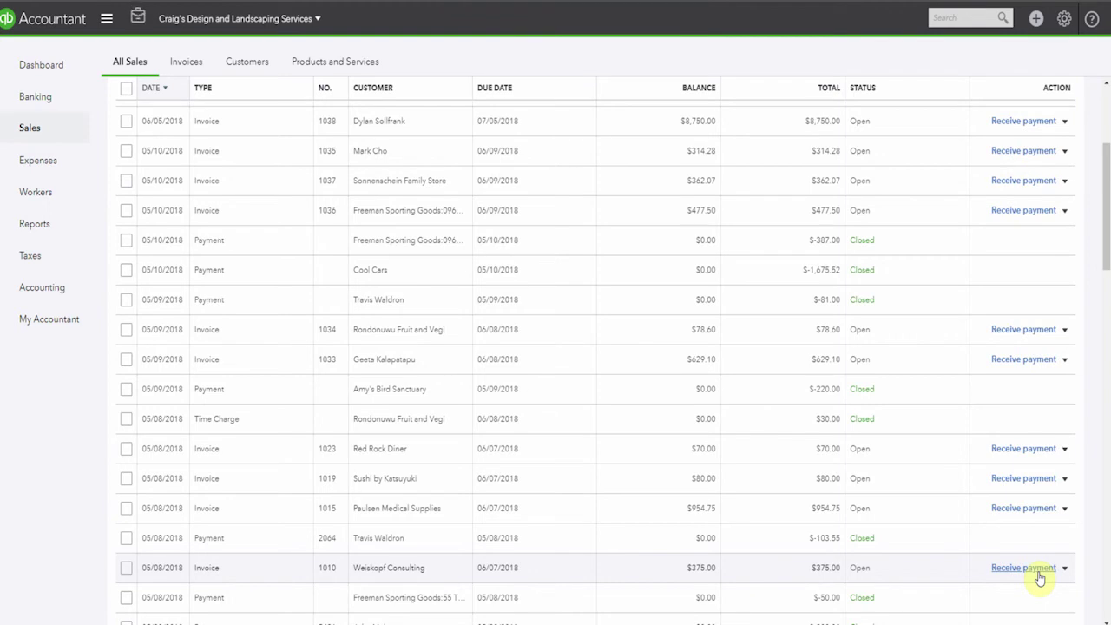
Step: Open the customer's accepted estimate dated 06/05/2018, review the invoiced and remaining amounts per line, and save and close it
scroll(717, 472, "up", 3)
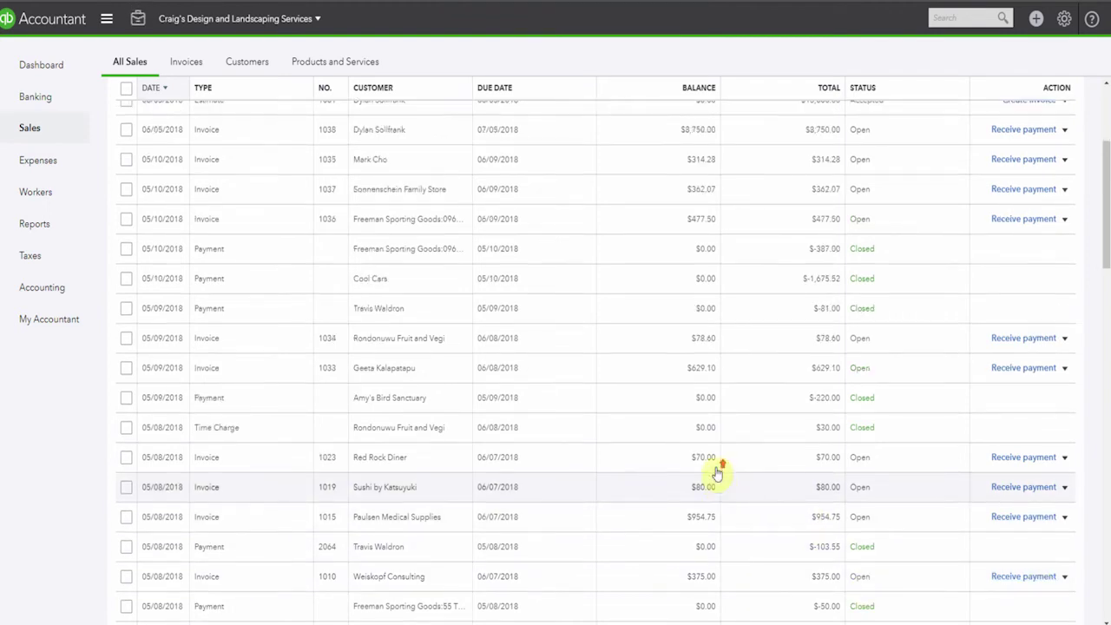
left_click(646, 342)
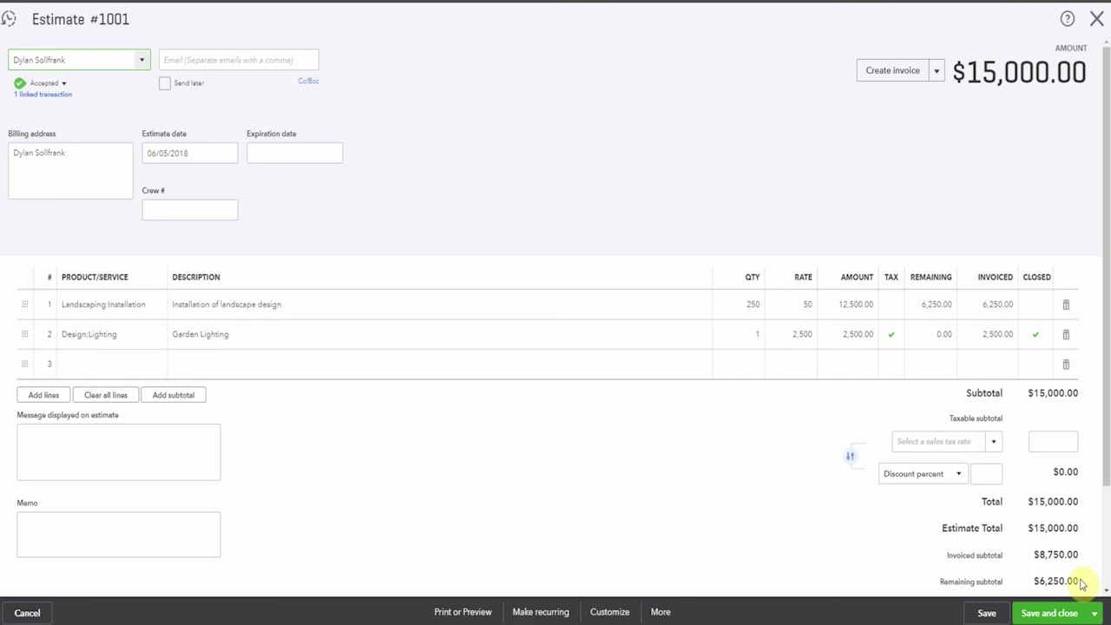
left_click(1066, 612)
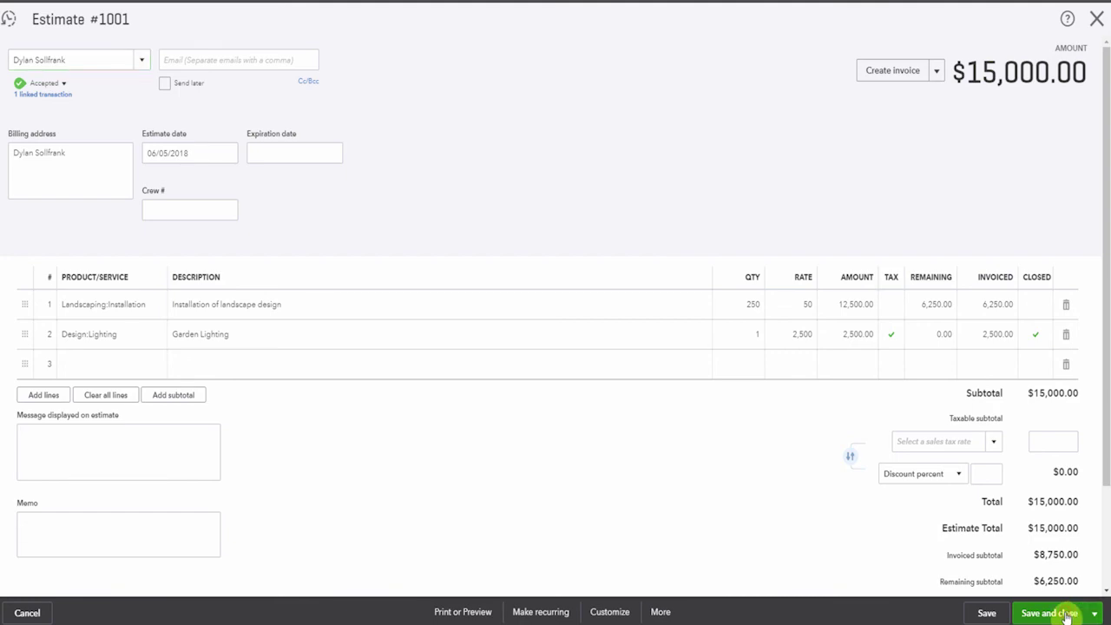